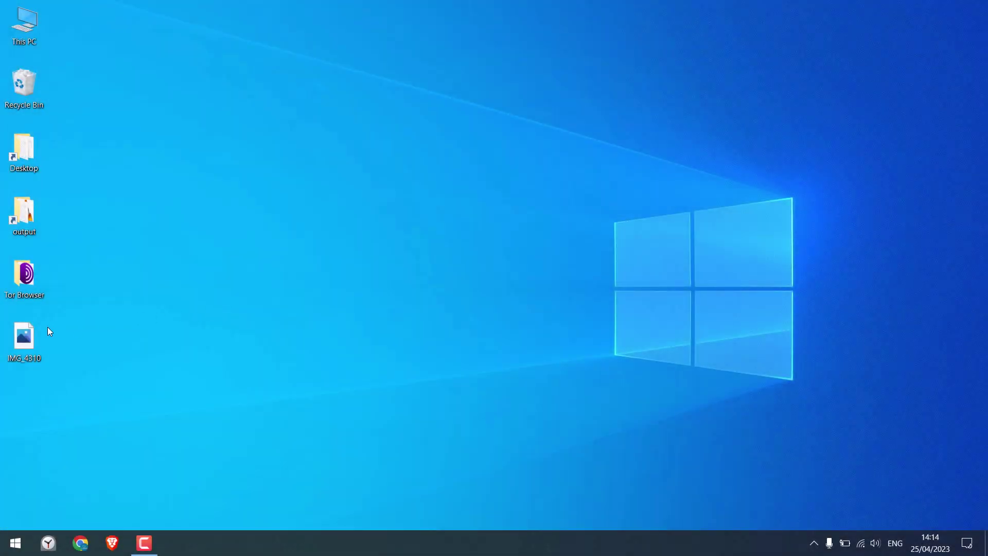
- Move the IMG_4310 photo to the desktop centre and open its file properties
left_click_drag(24, 340, 512, 217)
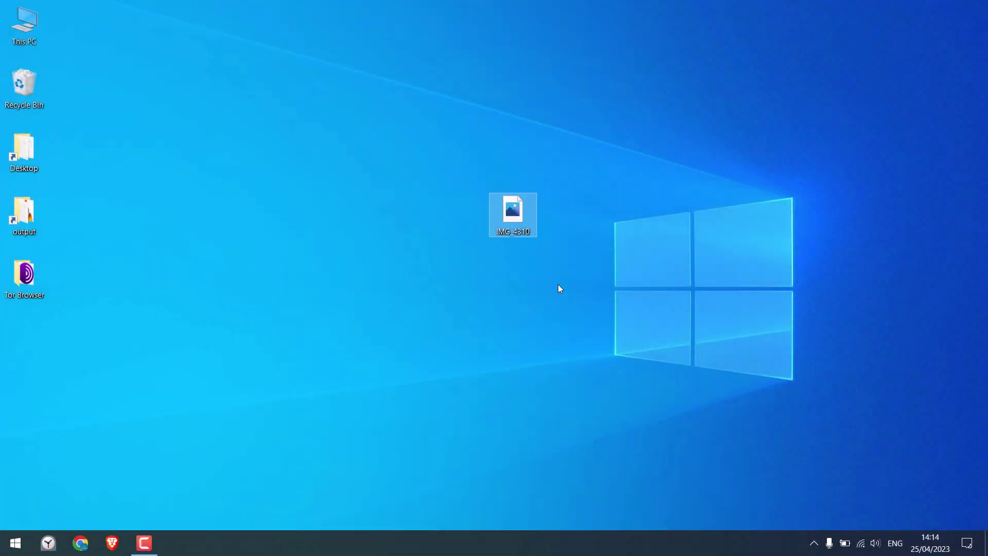
right_click(510, 223)
left_click(584, 519)
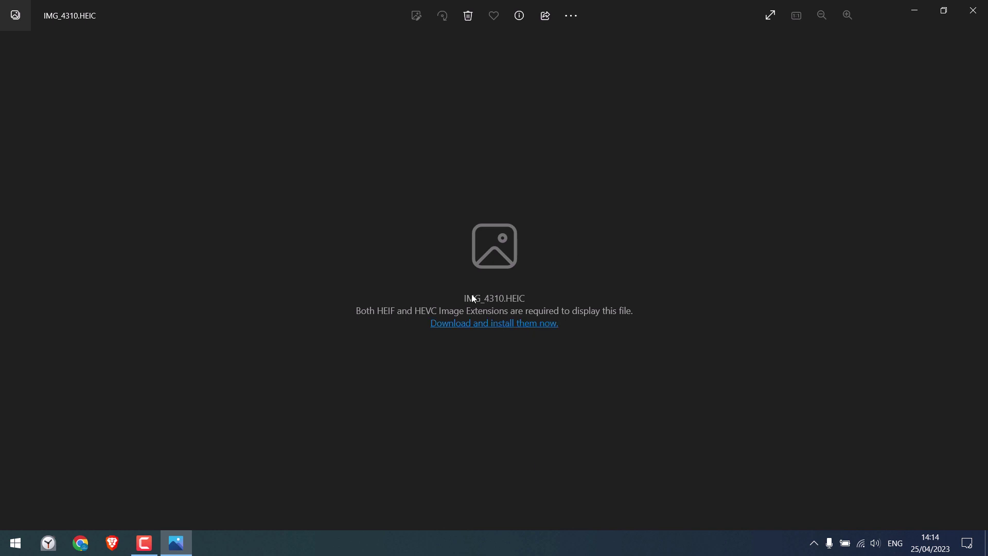
- Close Photos and launch Microsoft Store from a Start menu search for 'mic'
left_click(972, 11)
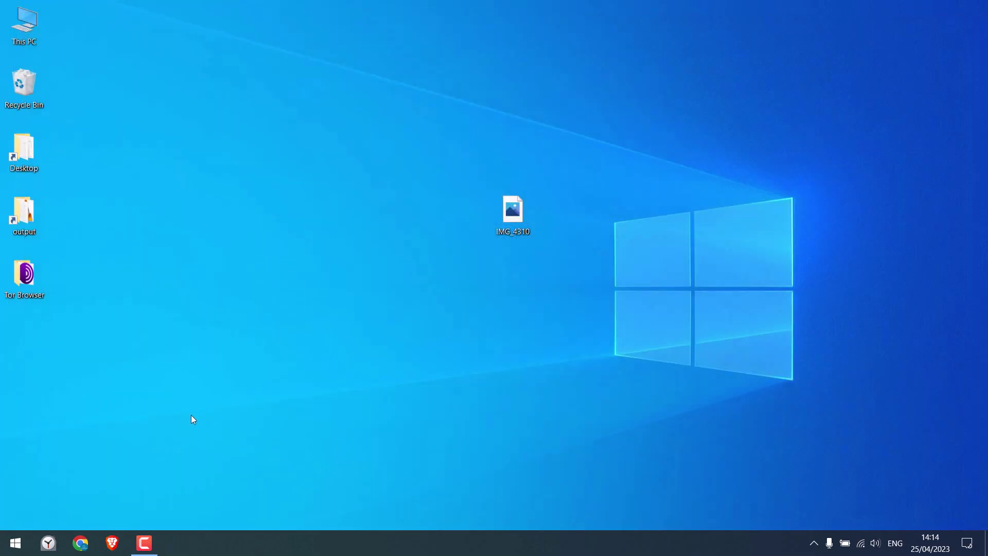
left_click(13, 544)
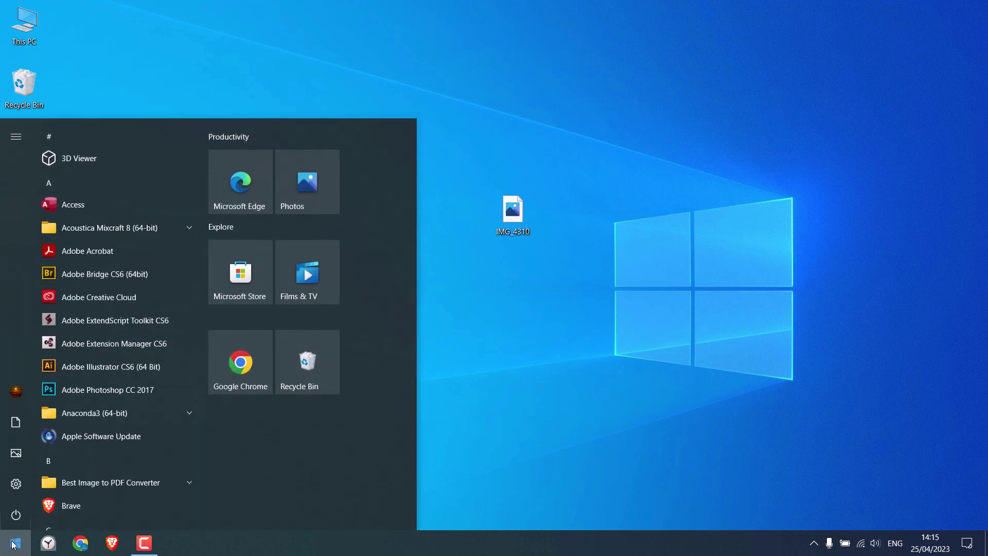
type("mic")
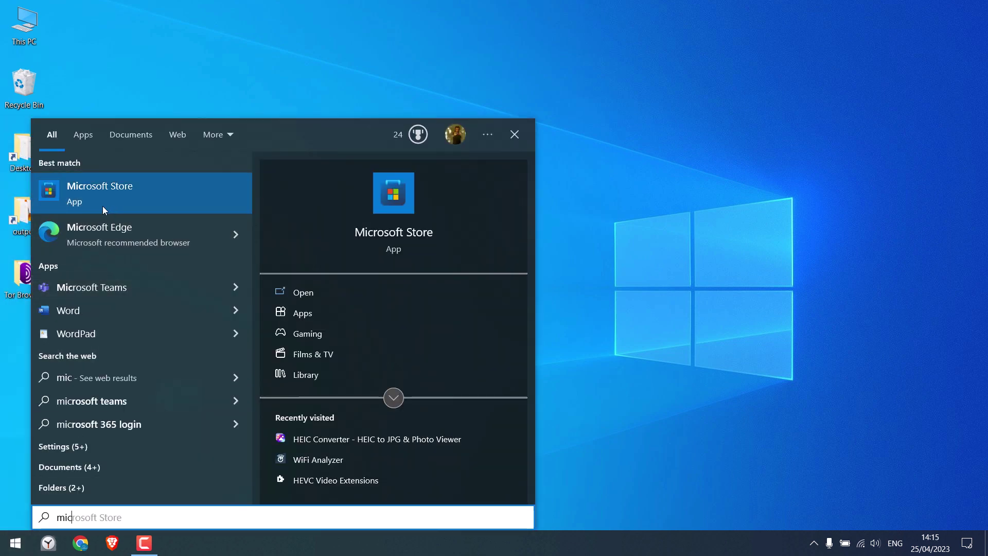
left_click(121, 202)
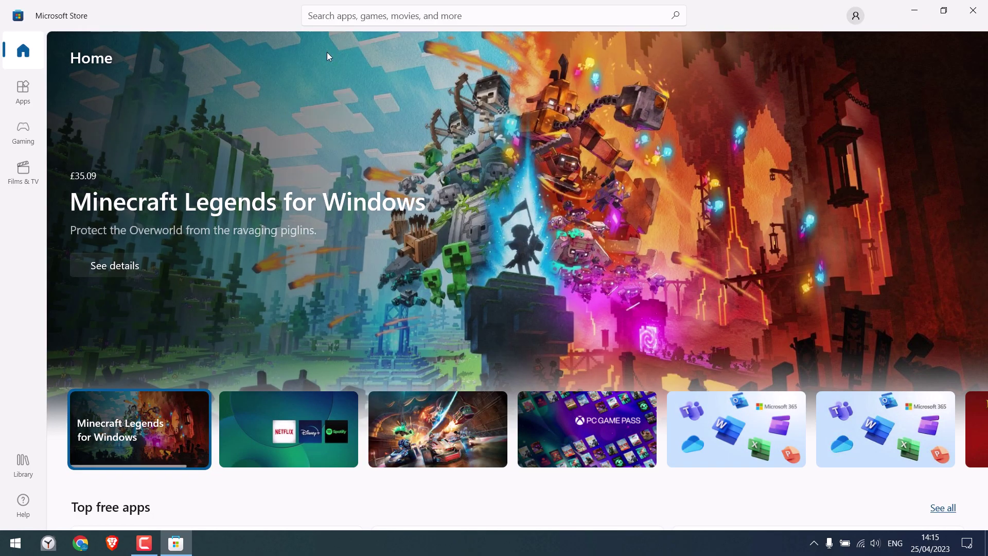
- Search 'heic converter', install HEIC Converter - HEIC to JPG & Photo Viewer, then close the Store
left_click(348, 14)
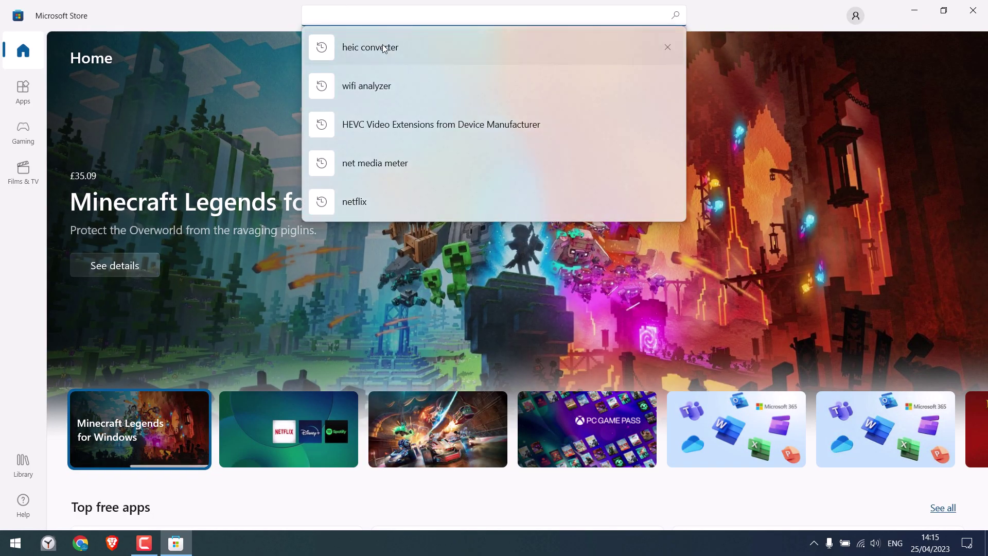
type("heic converter")
key("Return")
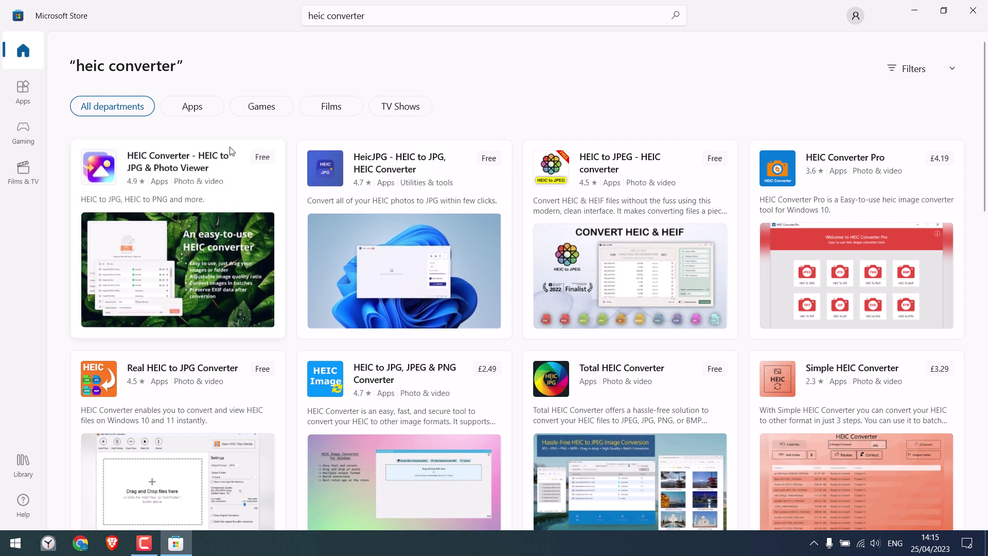
left_click(224, 236)
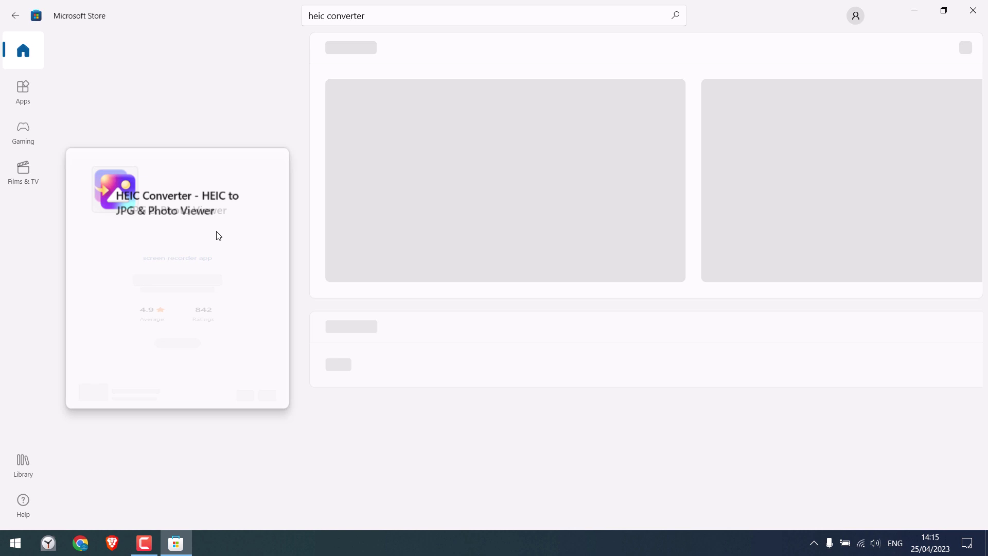
left_click(184, 286)
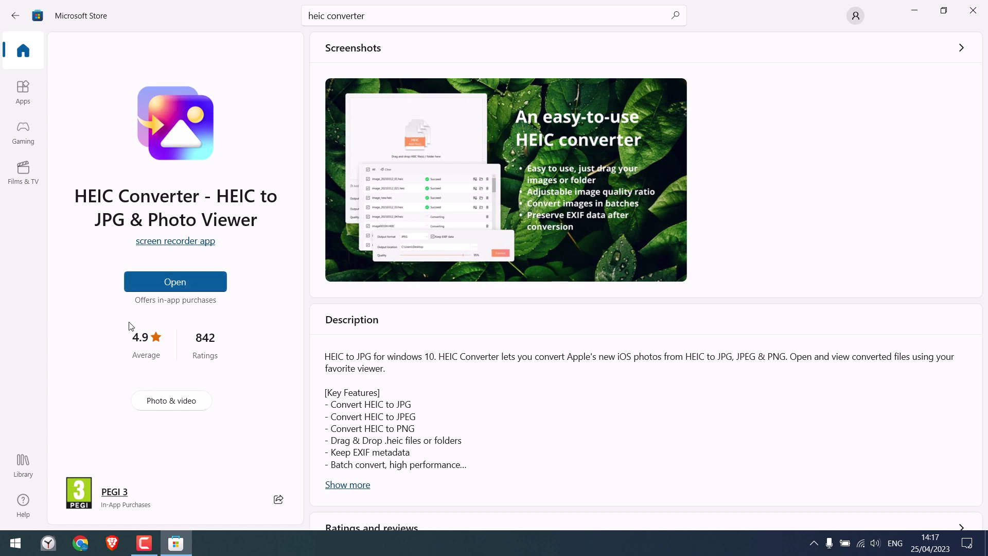
left_click(972, 10)
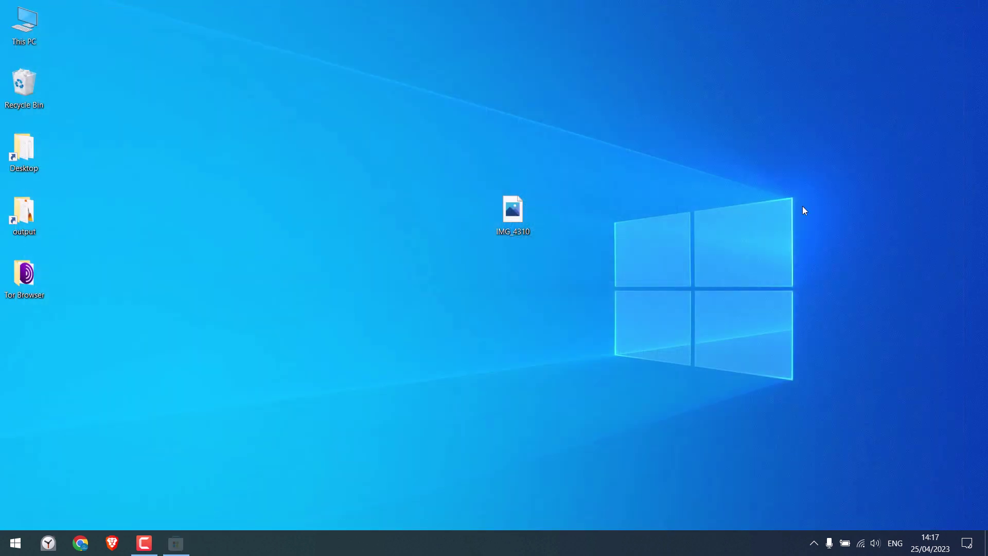
- Open the desktop's IMG_4310 photo with HEIC Converter + through Open with
right_click(518, 214)
mouse_move(556, 266)
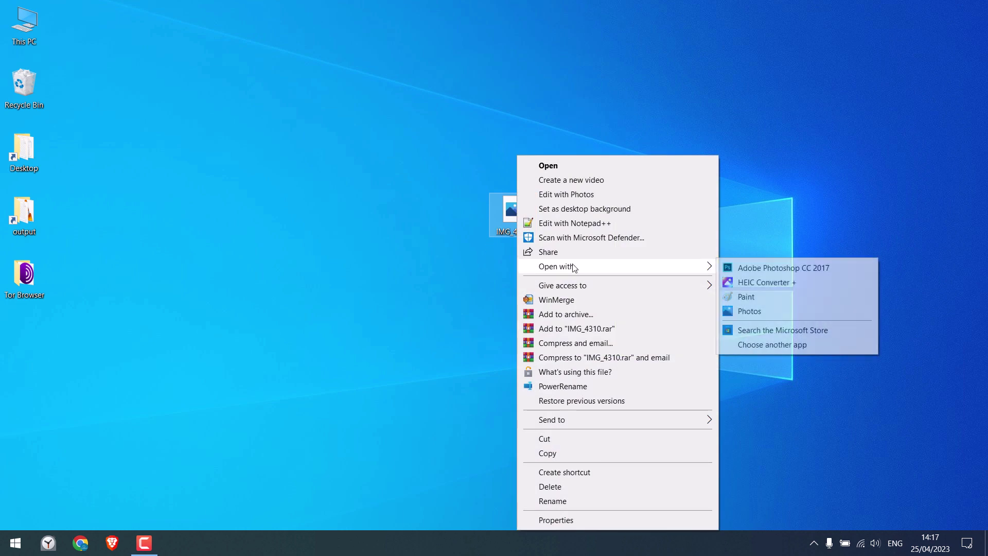
left_click(769, 282)
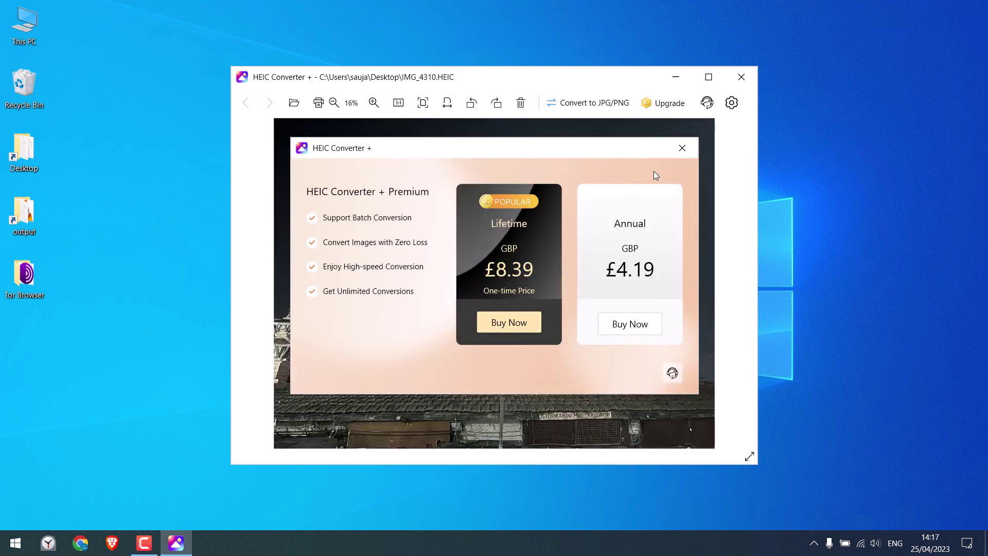
- Dismiss the Premium upgrade offer and maximize the HEIC Converter + window
left_click(682, 148)
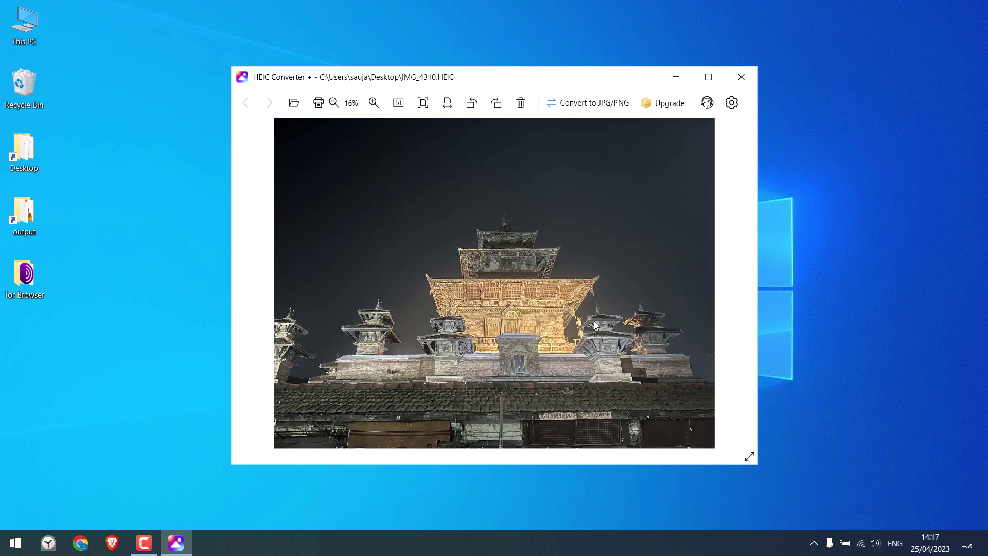
left_click(709, 77)
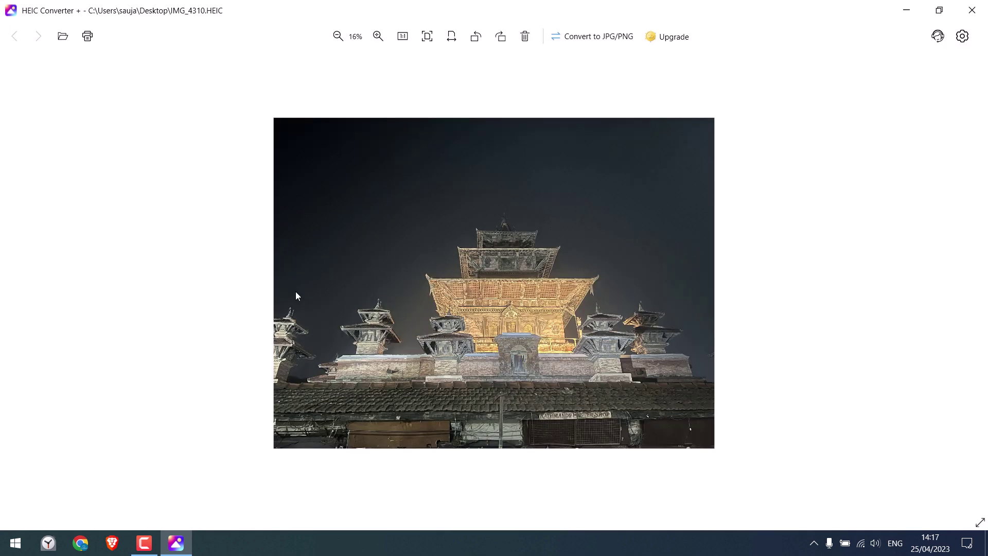
- Convert IMG_4310 to JPEG with the Desktop as the output folder
left_click(589, 39)
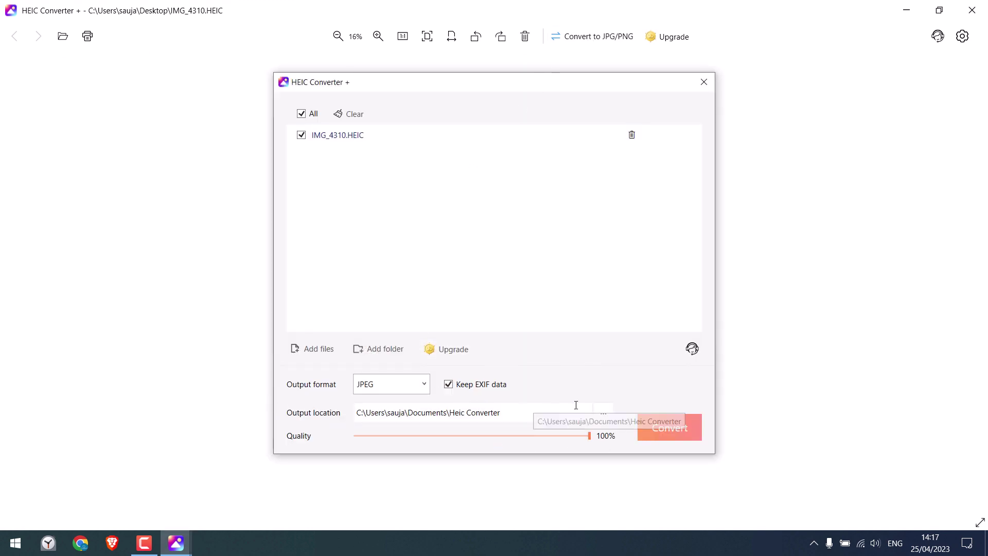
left_click(603, 413)
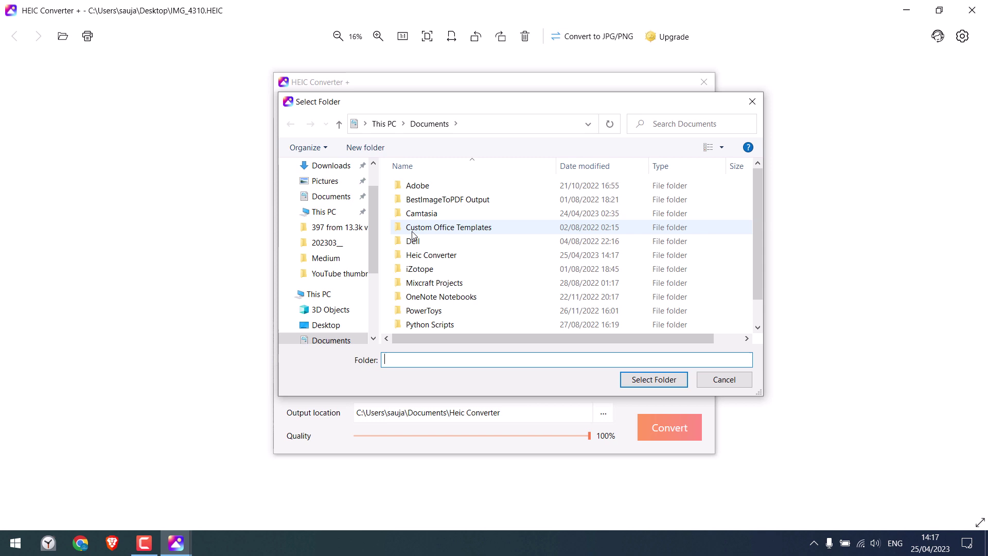
scroll(373, 207, "up", 2)
left_click(325, 191)
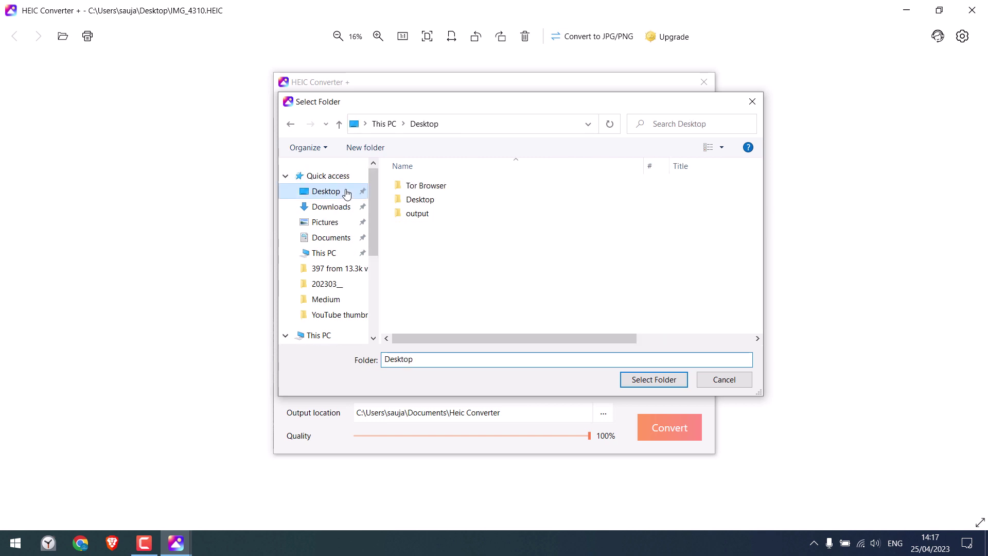
left_click(653, 379)
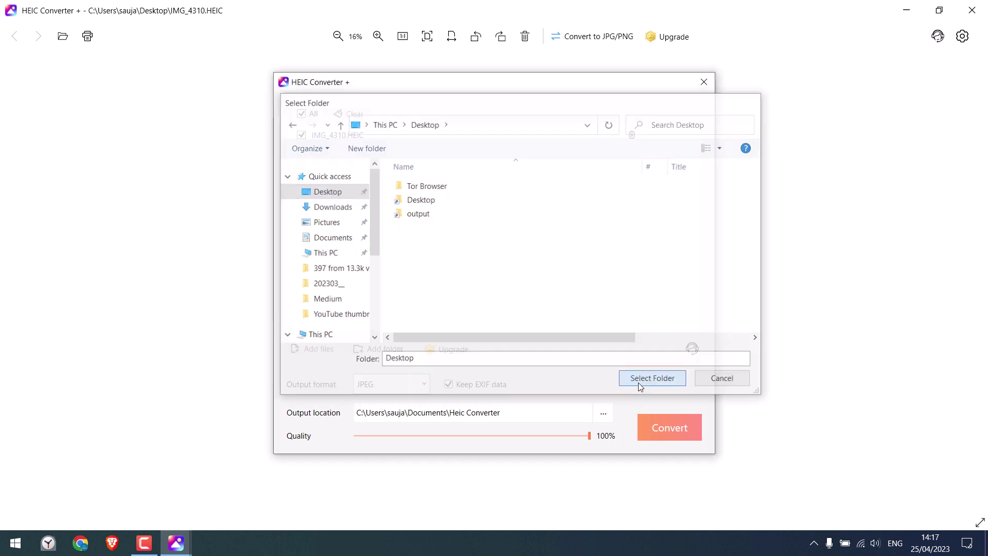
left_click(665, 426)
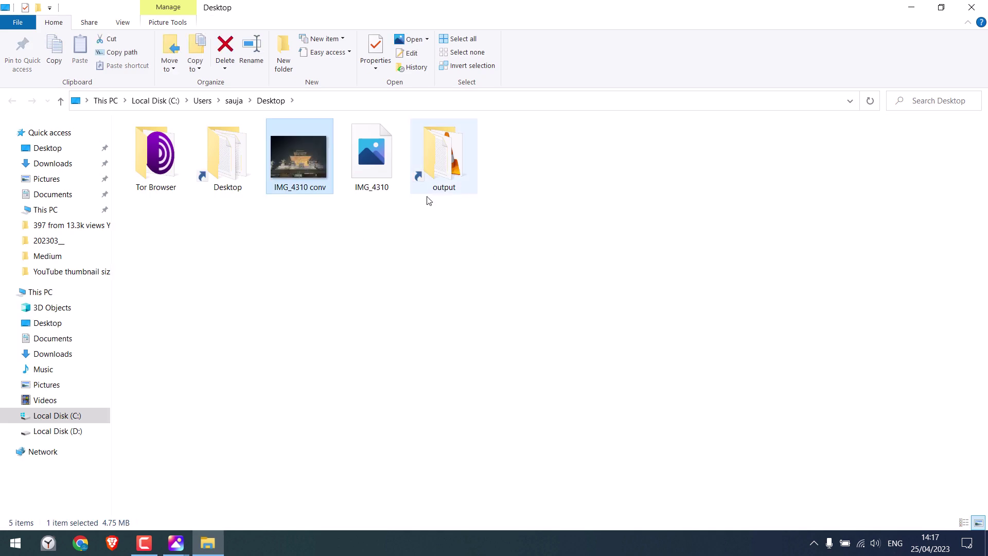
- Close the output folder window, the conversion settings and the converter's main window
left_click(971, 7)
left_click(702, 82)
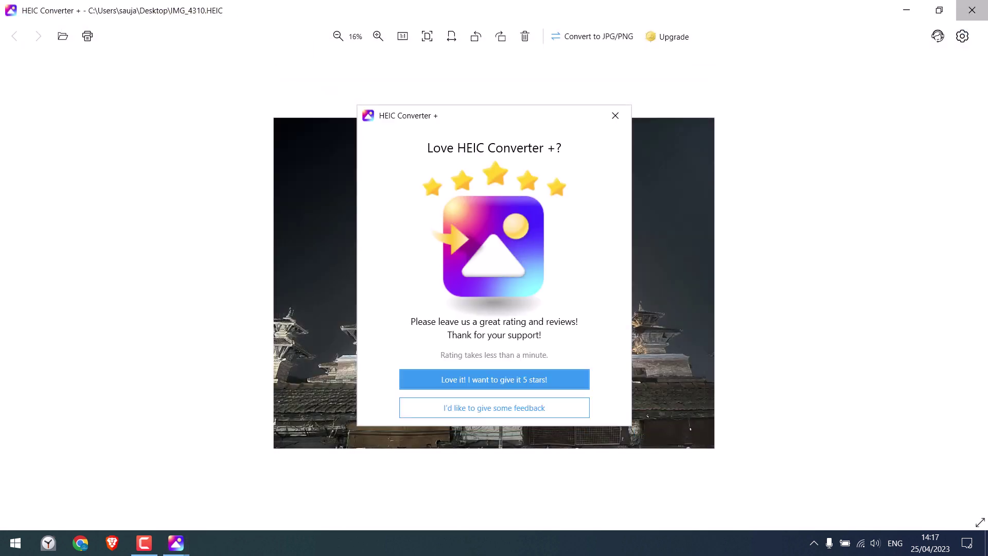
left_click(972, 10)
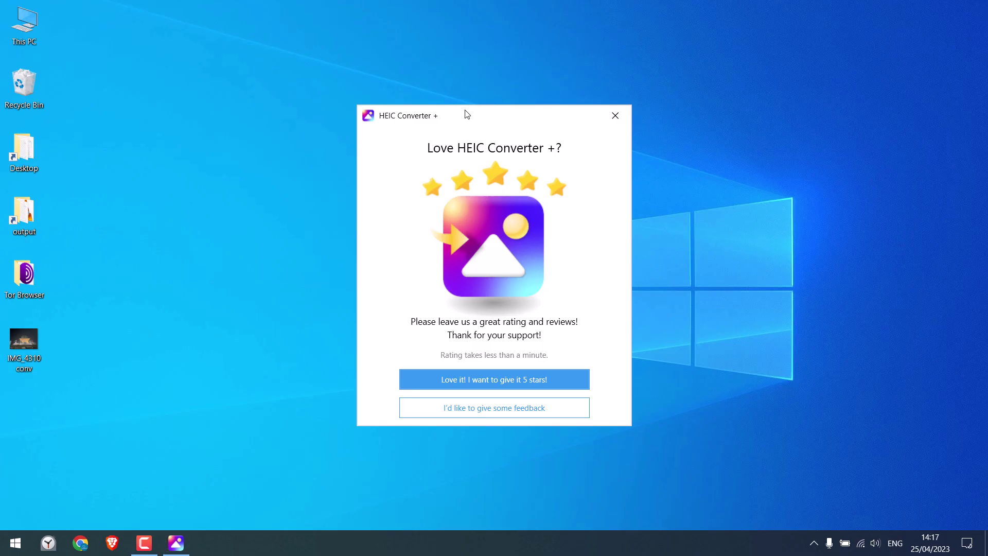
- Dismiss the rating prompt and drag IMG_4310 conv next to the original IMG_4310
left_click_drag(466, 115, 462, 159)
left_click(611, 204)
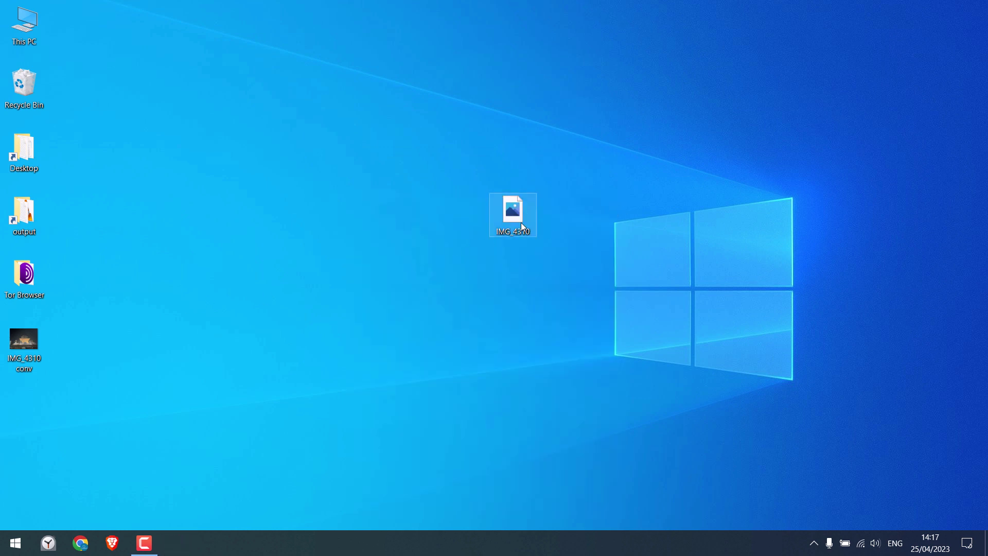
left_click_drag(521, 222, 58, 338)
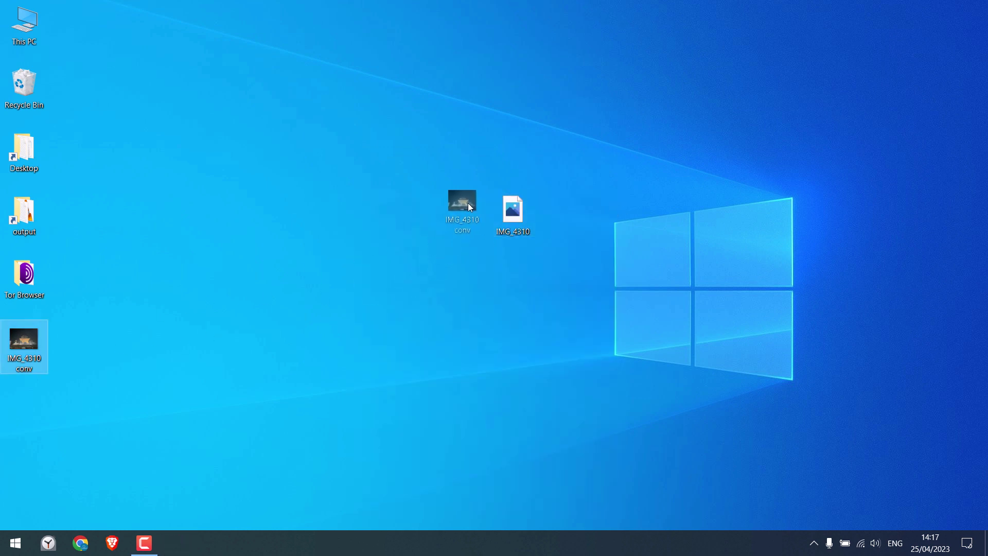